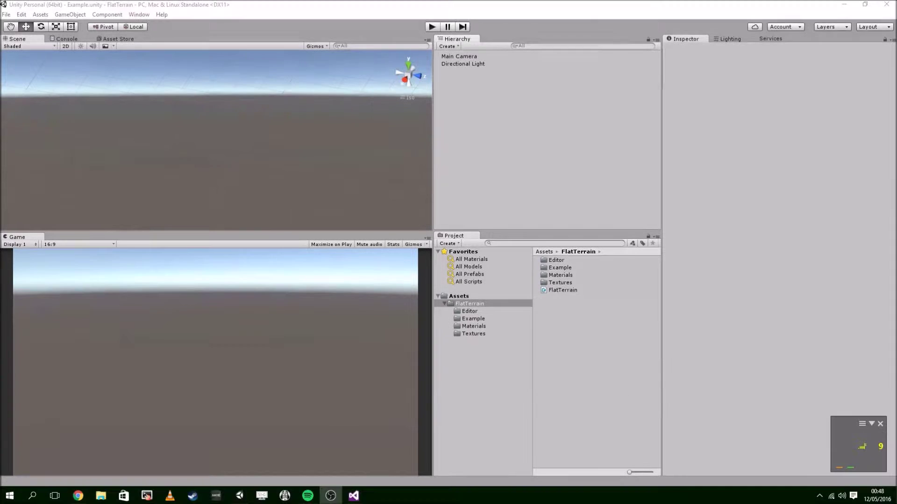
# - Bring up the Hierarchy's create-object context menu in the empty Example scene
pyautogui.rightClick(500, 121)
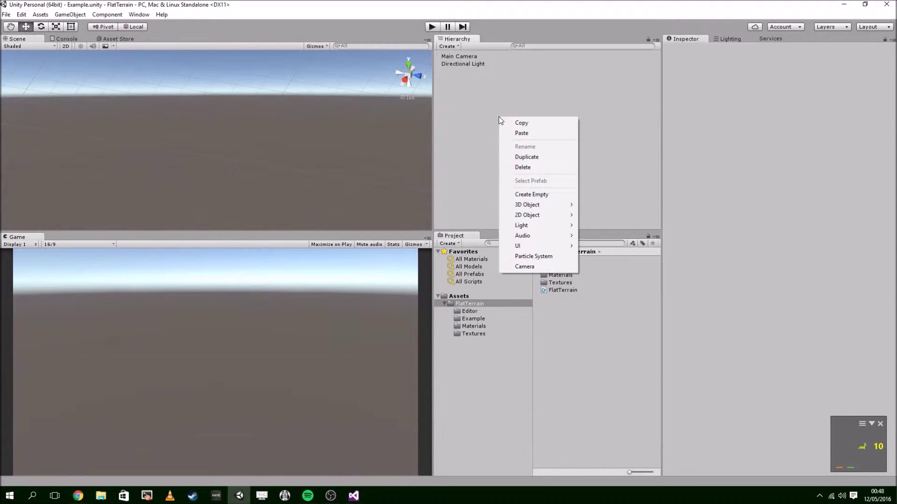
# - Add a 3D Terrain object and show its settings: width 500, length 500, height 600
pyautogui.moveTo(548, 206)
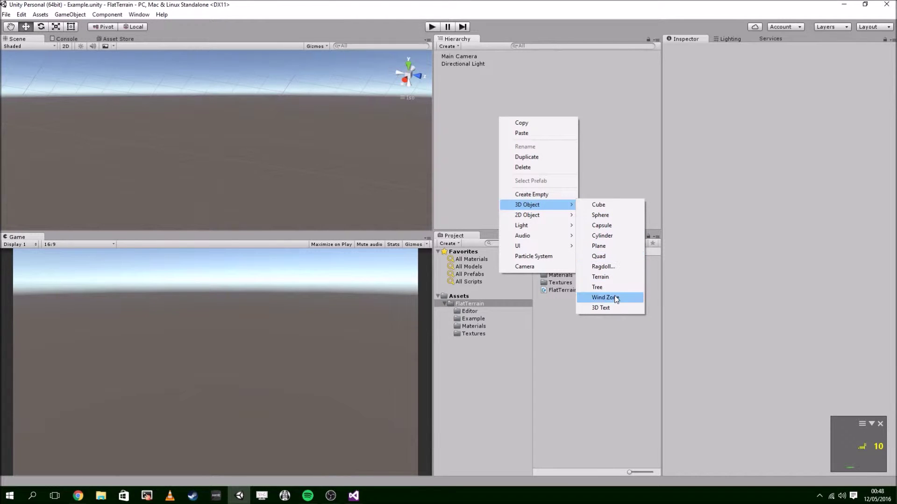
pyautogui.click(606, 277)
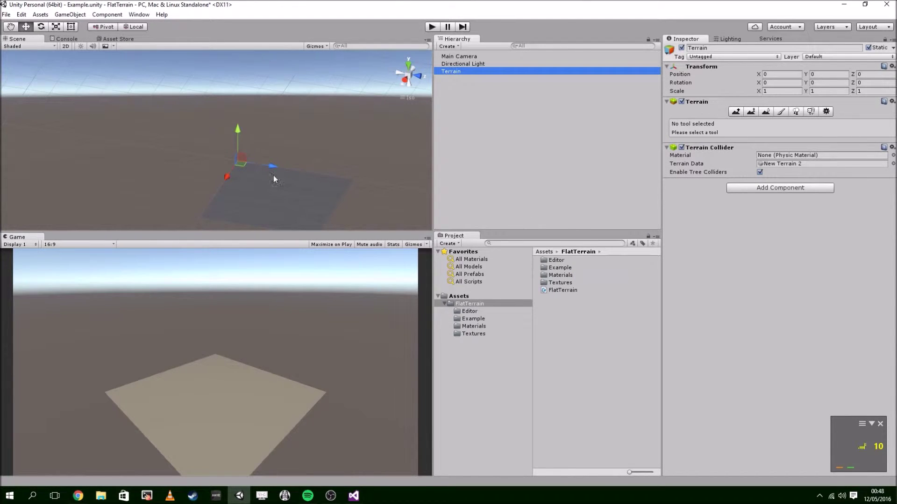
pyautogui.keyDown('alt'); pyautogui.moveTo(306, 201); pyautogui.dragTo(191, 135); pyautogui.keyUp('alt')
pyautogui.click(459, 65)
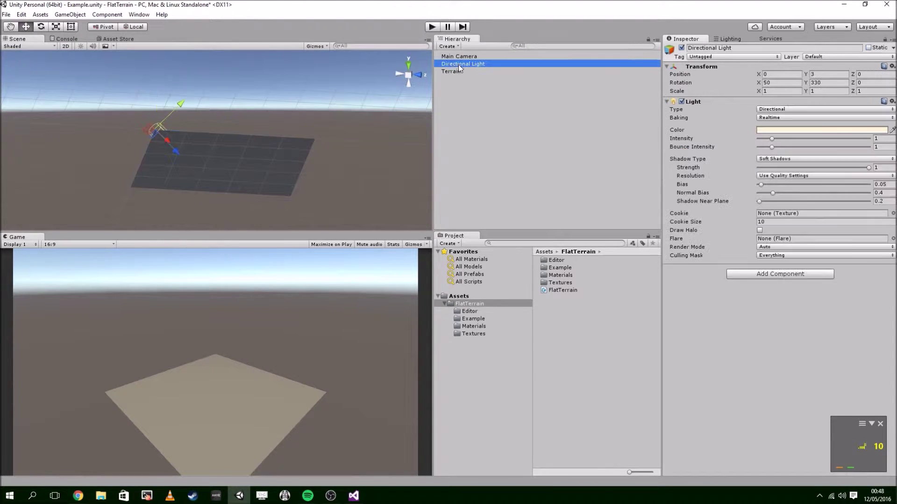
pyautogui.click(463, 71)
pyautogui.keyDown('alt'); pyautogui.moveTo(288, 133); pyautogui.dragTo(211, 157); pyautogui.keyUp('alt')
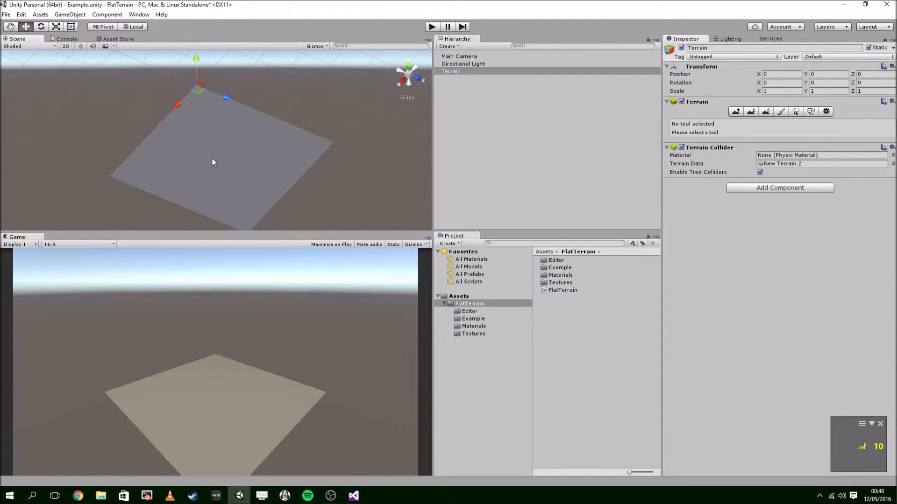
pyautogui.click(825, 112)
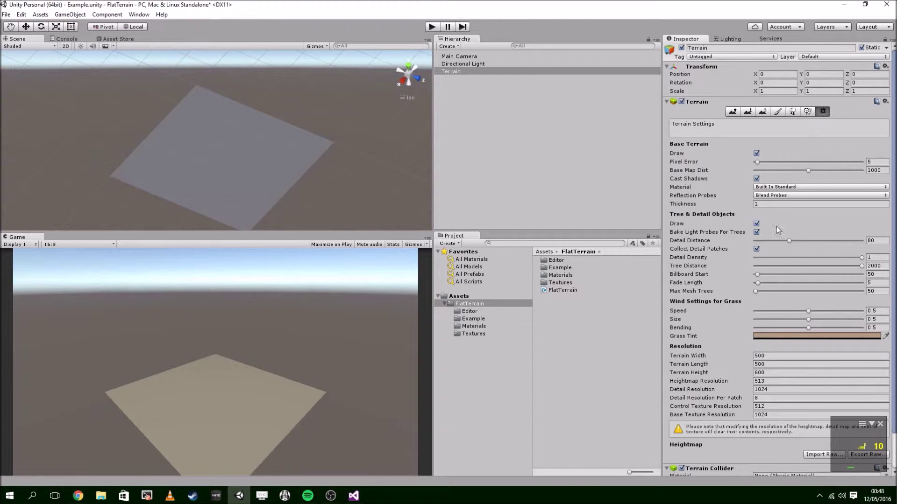
# - Set the terrain's Heightmap Resolution to 33 for a low-poly mesh
pyautogui.click(768, 381)
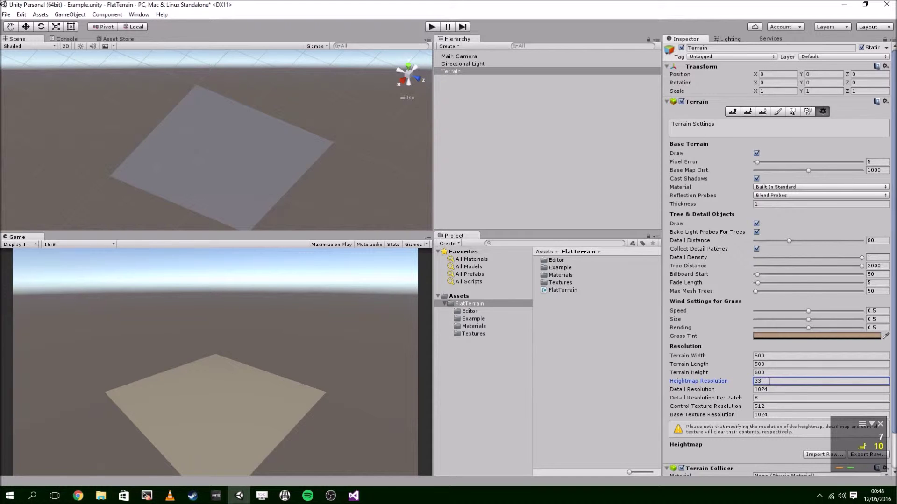
pyautogui.scroll(5, 262, 162)
pyautogui.moveTo(322, 177); pyautogui.dragTo(238, 159, button='right')
pyautogui.scroll(-4, 246, 157)
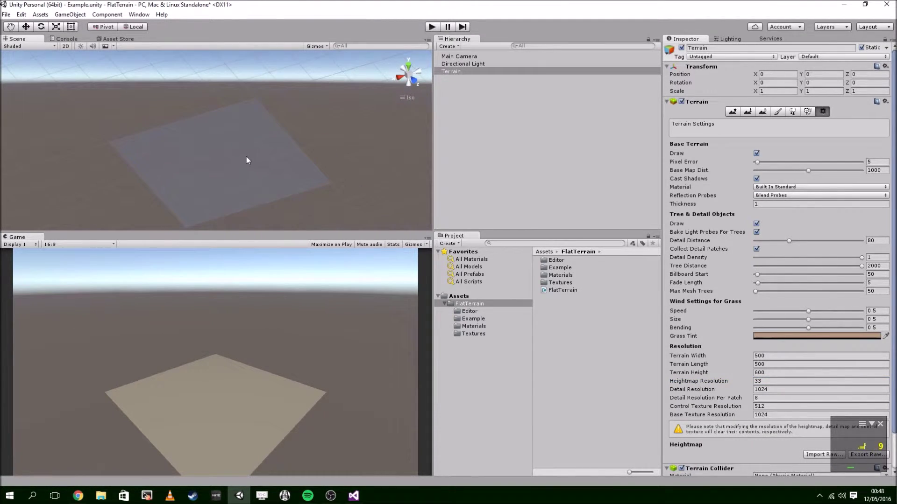
pyautogui.click(732, 113)
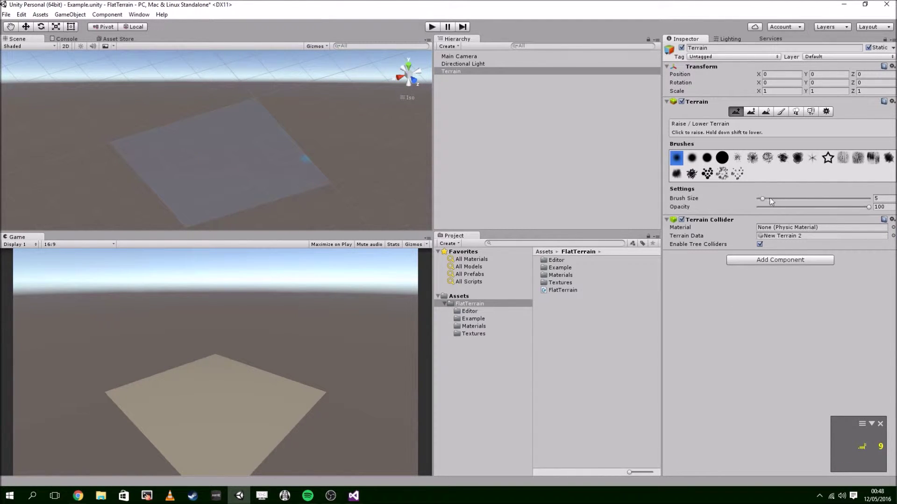
# - At brush size 20, raise a tall central peak with a ridge and bulge beside it
pyautogui.moveTo(771, 201); pyautogui.dragTo(780, 201)
pyautogui.moveTo(226, 153)
pyautogui.mouseDown()
pyautogui.moveTo(216, 140)
pyautogui.moveTo(239, 117)
pyautogui.moveTo(231, 110)
pyautogui.mouseUp()
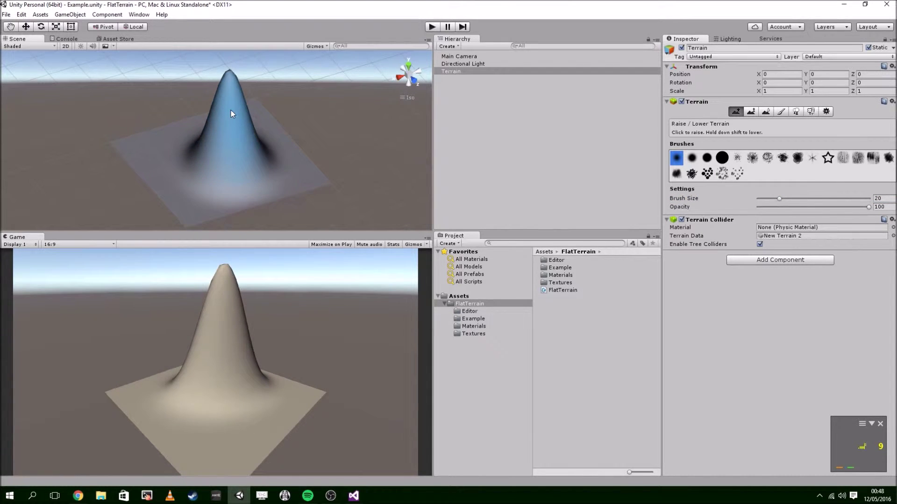
pyautogui.keyDown('alt'); pyautogui.moveTo(120, 148); pyautogui.dragTo(381, 158); pyautogui.keyUp('alt')
pyautogui.moveTo(250, 159)
pyautogui.mouseDown()
pyautogui.moveTo(240, 146)
pyautogui.moveTo(264, 168)
pyautogui.moveTo(226, 184)
pyautogui.moveTo(312, 189)
pyautogui.mouseUp()
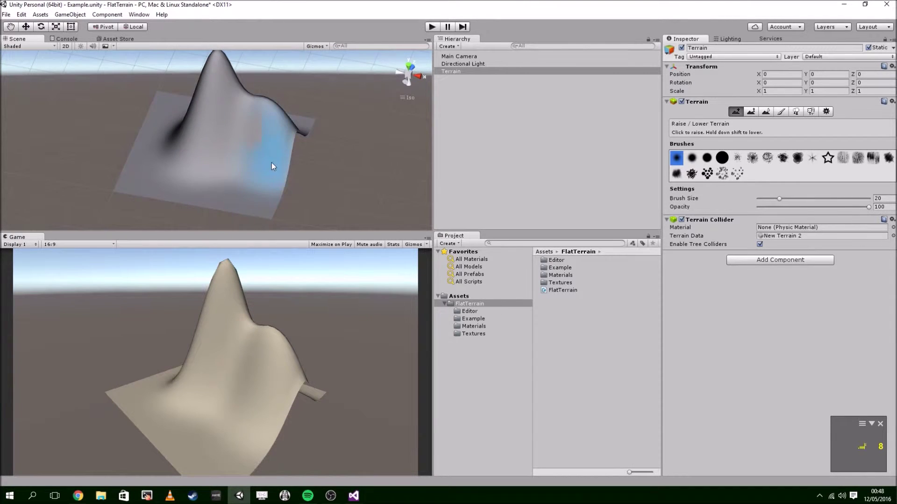
pyautogui.keyDown('alt'); pyautogui.moveTo(273, 166); pyautogui.dragTo(322, 187); pyautogui.keyUp('alt')
# - Add a paint texture with FlatGreen as albedo so the whole terrain turns green
pyautogui.click(767, 112)
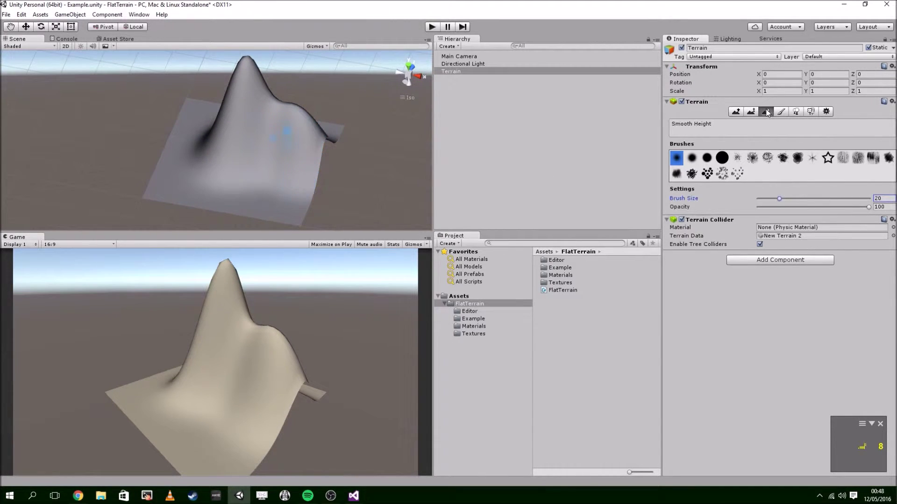
pyautogui.click(780, 112)
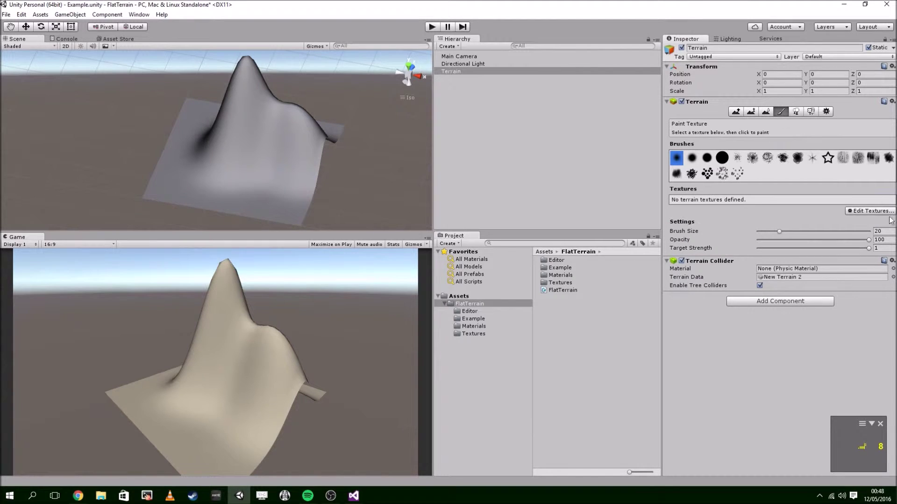
pyautogui.click(870, 211)
pyautogui.click(865, 214)
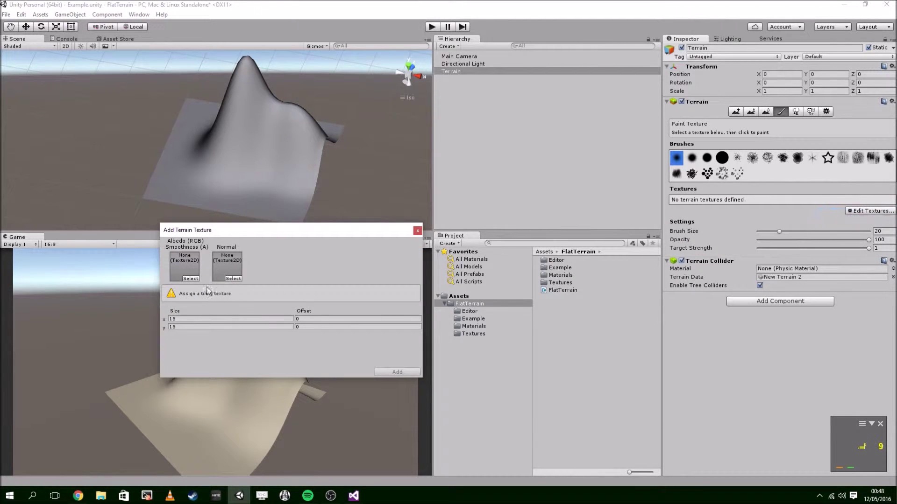
pyautogui.click(190, 278)
pyautogui.doubleClick(382, 149)
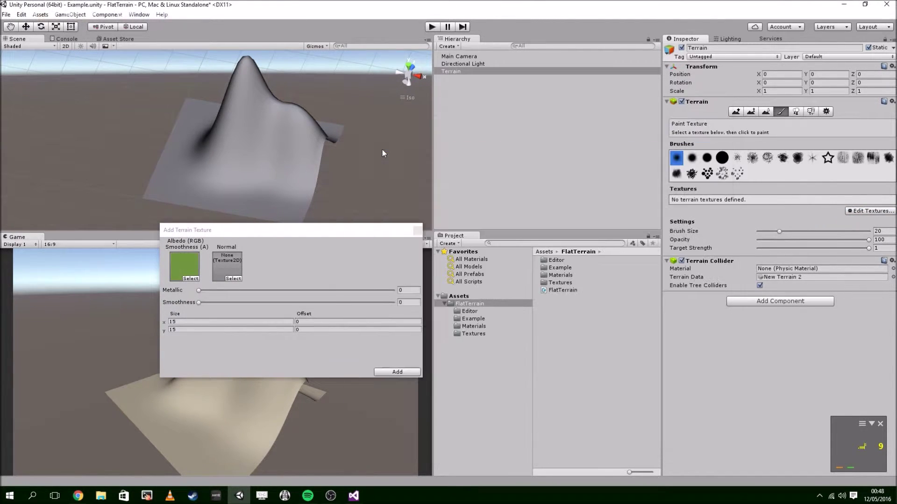
pyautogui.click(397, 372)
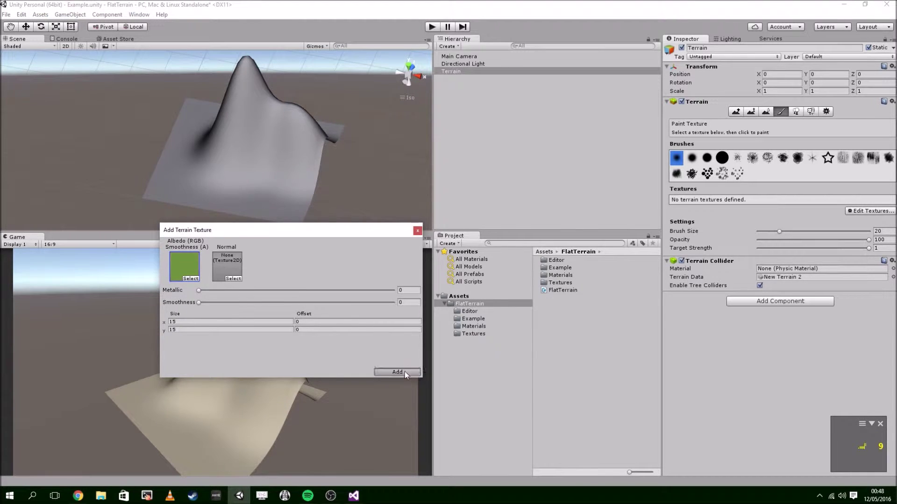
pyautogui.keyDown('alt'); pyautogui.moveTo(344, 138); pyautogui.dragTo(401, 122); pyautogui.keyUp('alt')
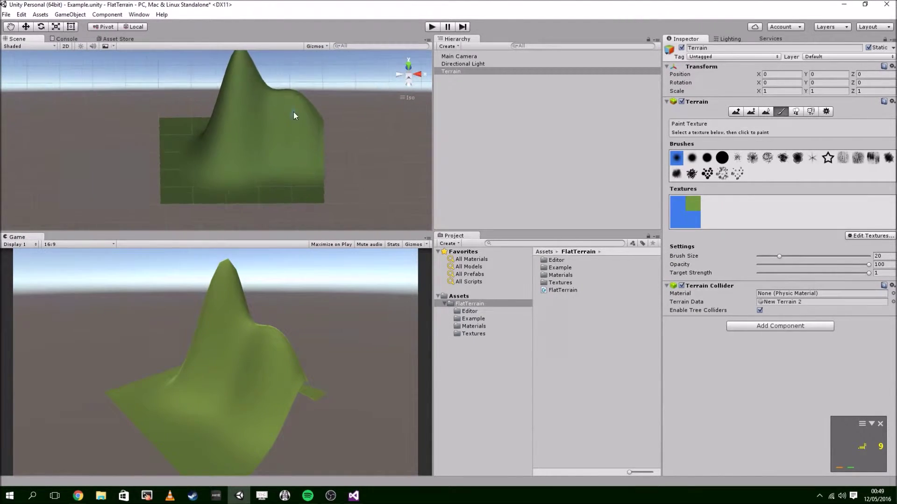
pyautogui.keyDown('alt'); pyautogui.moveTo(296, 114); pyautogui.dragTo(248, 142); pyautogui.keyUp('alt')
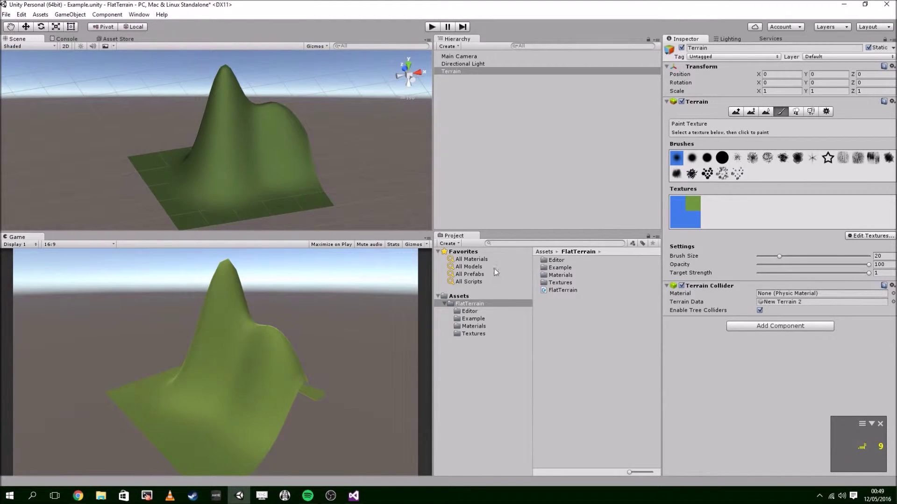
pyautogui.click(763, 329)
# - Attach the Flat Terrain script and raise the terrain's Base Map Dist. to 2000
pyautogui.click(761, 366)
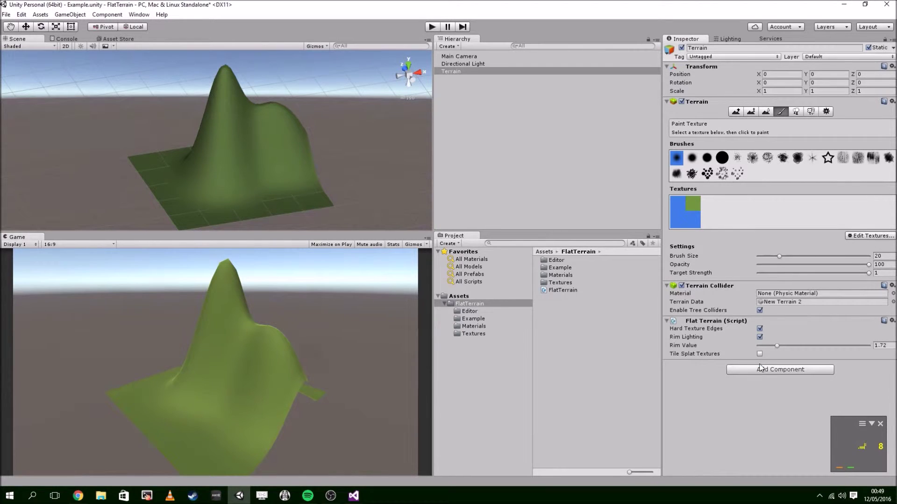
pyautogui.keyDown('alt'); pyautogui.moveTo(398, 226); pyautogui.dragTo(251, 160); pyautogui.keyUp('alt')
pyautogui.scroll(-5, 248, 156)
pyautogui.scroll(5, 246, 155)
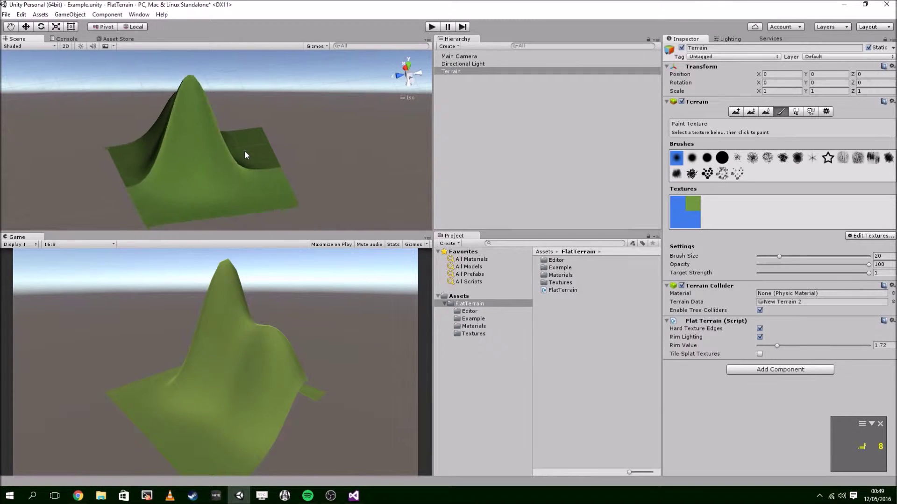
pyautogui.click(826, 111)
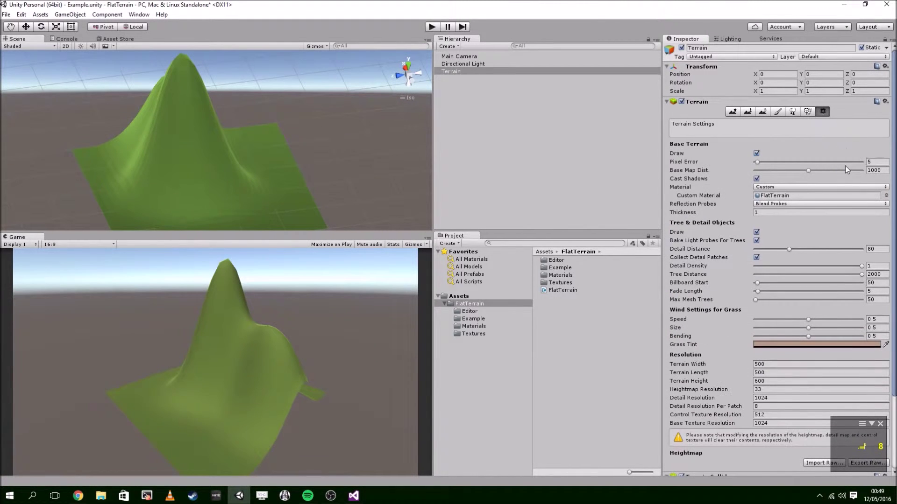
pyautogui.keyDown('alt'); pyautogui.moveTo(312, 136); pyautogui.dragTo(253, 154); pyautogui.keyUp('alt')
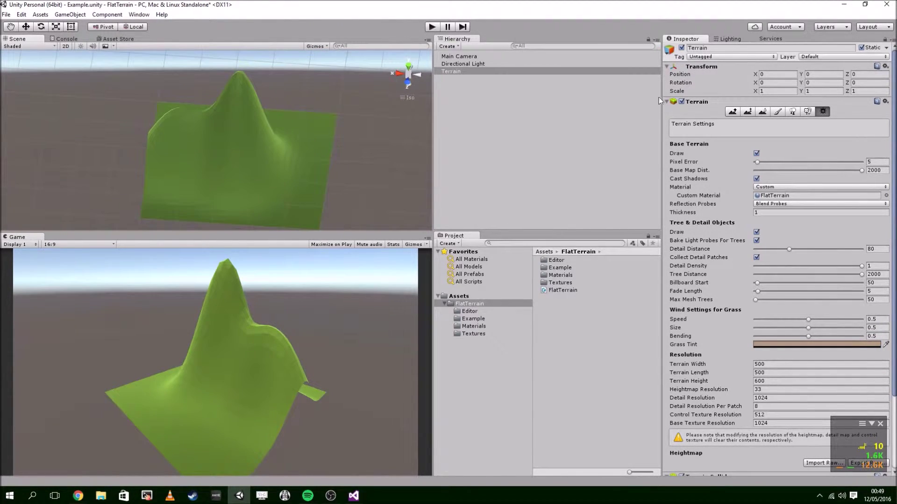
pyautogui.click(762, 114)
# - Raise rough, noisy bumps over the peak, shoulder and front slopes using the scattered brush
pyautogui.click(733, 114)
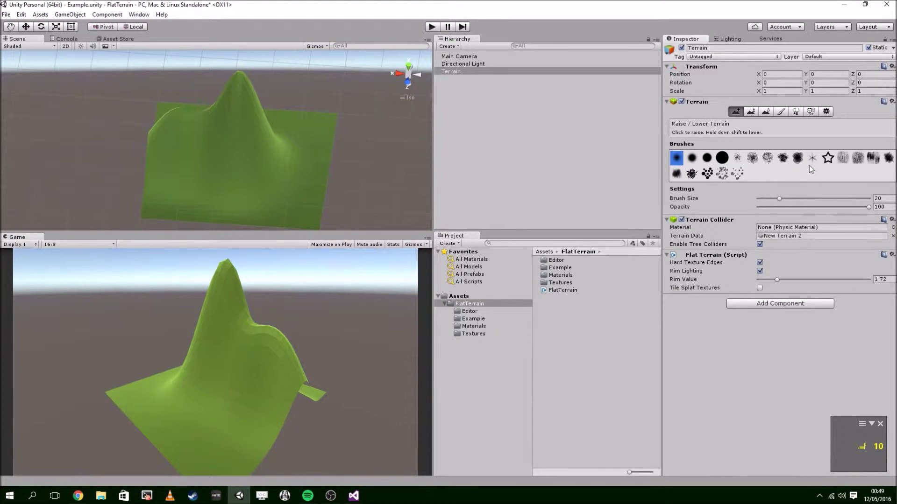
pyautogui.click(737, 174)
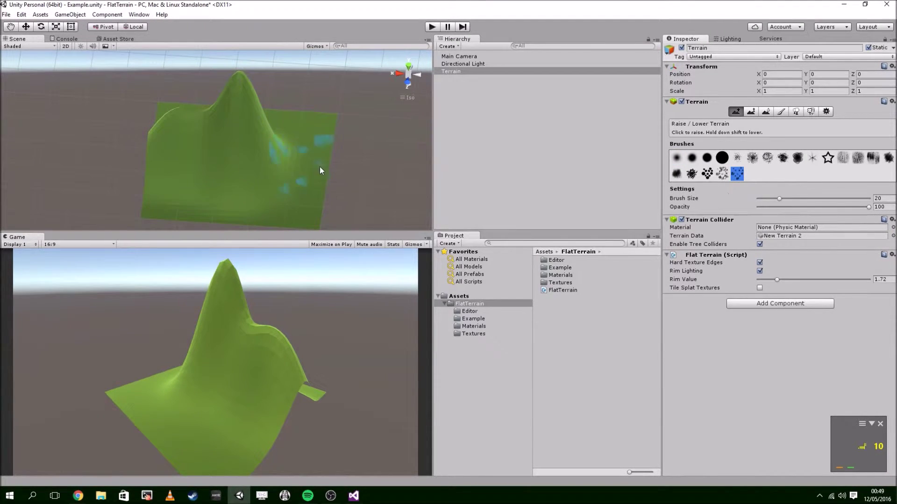
pyautogui.moveTo(287, 176)
pyautogui.mouseDown()
pyautogui.moveTo(273, 151)
pyautogui.moveTo(273, 111)
pyautogui.moveTo(293, 136)
pyautogui.moveTo(34, 154)
pyautogui.moveTo(262, 120)
pyautogui.moveTo(265, 156)
pyautogui.moveTo(251, 200)
pyautogui.moveTo(346, 153)
pyautogui.mouseUp()
pyautogui.moveTo(186, 163)
pyautogui.mouseDown(button='right')
pyautogui.moveTo(230, 171)
pyautogui.moveTo(261, 162)
pyautogui.mouseUp(button='right')
pyautogui.moveTo(262, 162); pyautogui.dragTo(235, 145)
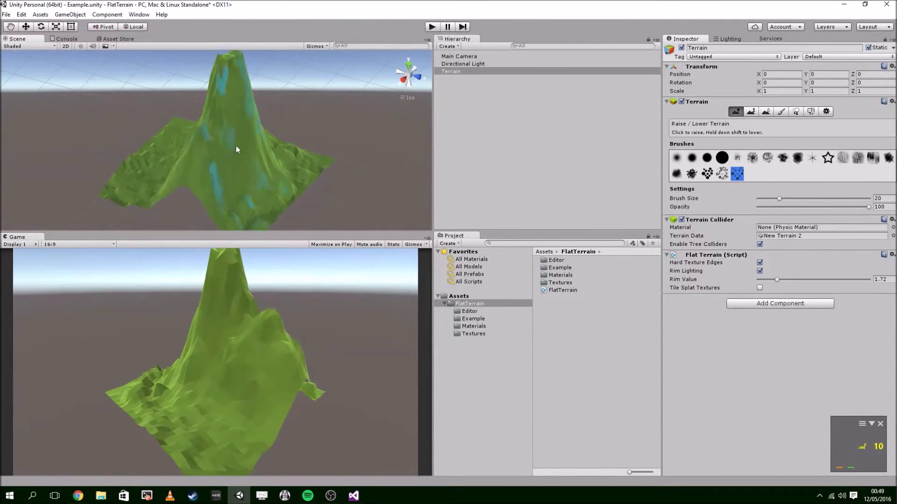
pyautogui.moveTo(235, 145); pyautogui.dragTo(366, 146, button='right')
pyautogui.moveTo(366, 145)
pyautogui.keyDown('alt'); pyautogui.mouseDown()
pyautogui.moveTo(237, 148)
pyautogui.moveTo(286, 174)
pyautogui.moveTo(268, 162)
pyautogui.moveTo(336, 164)
pyautogui.moveTo(320, 155)
pyautogui.moveTo(340, 137)
pyautogui.moveTo(331, 144)
pyautogui.moveTo(336, 168)
pyautogui.moveTo(371, 175)
pyautogui.moveTo(320, 172)
pyautogui.moveTo(232, 193)
pyautogui.mouseUp(); pyautogui.keyUp('alt')
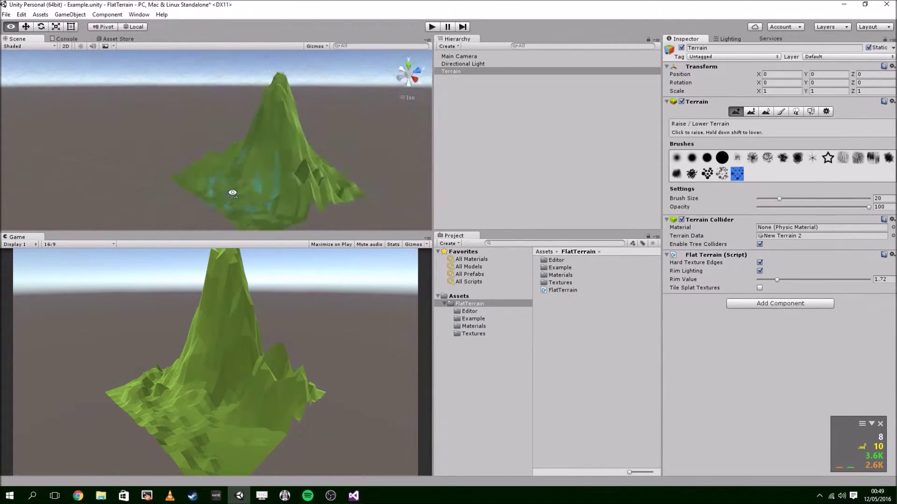
pyautogui.moveTo(232, 192); pyautogui.dragTo(235, 201, button='right')
pyautogui.moveTo(271, 227)
pyautogui.mouseDown()
pyautogui.moveTo(319, 212)
pyautogui.moveTo(334, 194)
pyautogui.moveTo(320, 192)
pyautogui.moveTo(346, 205)
pyautogui.mouseUp()
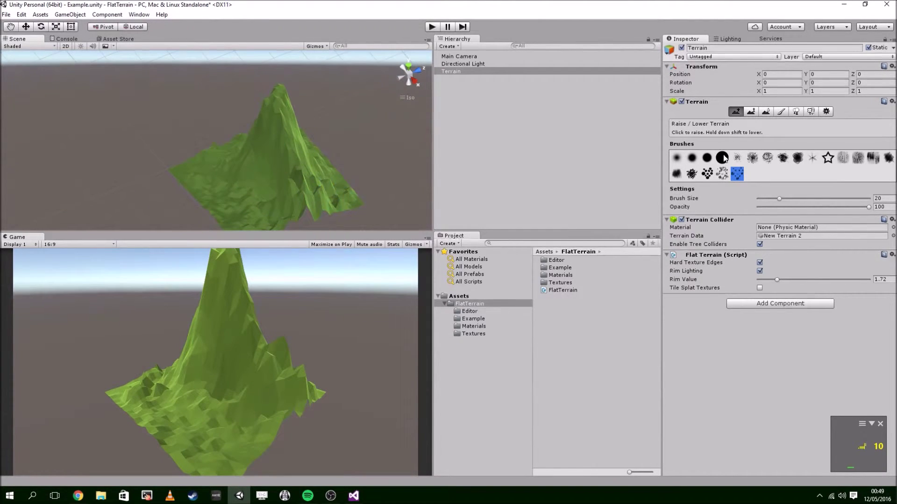
pyautogui.click(679, 159)
pyautogui.moveTo(378, 198)
pyautogui.mouseDown()
pyautogui.moveTo(310, 183)
pyautogui.moveTo(301, 195)
pyautogui.moveTo(262, 199)
pyautogui.moveTo(184, 177)
pyautogui.moveTo(320, 130)
pyautogui.moveTo(290, 156)
pyautogui.moveTo(256, 141)
pyautogui.moveTo(337, 152)
pyautogui.mouseUp()
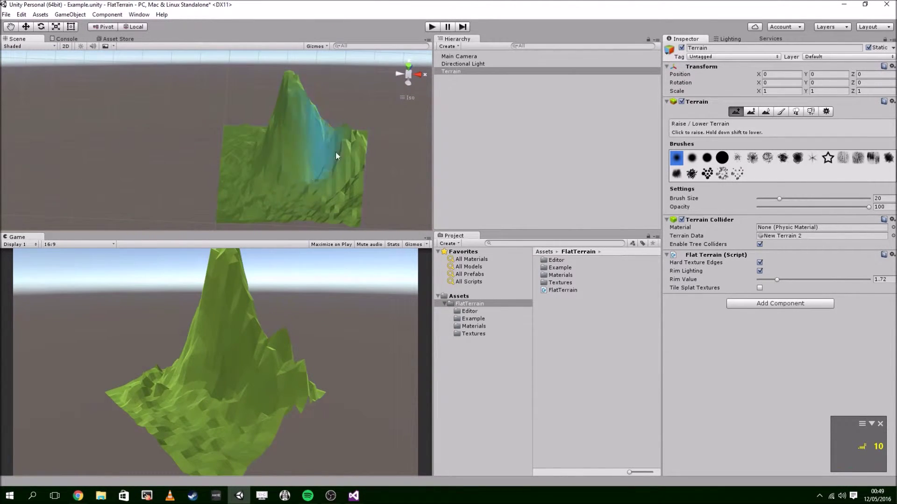
# - With the patterned brush at size 8, add jagged detail down the peak's right slope
pyautogui.click(737, 174)
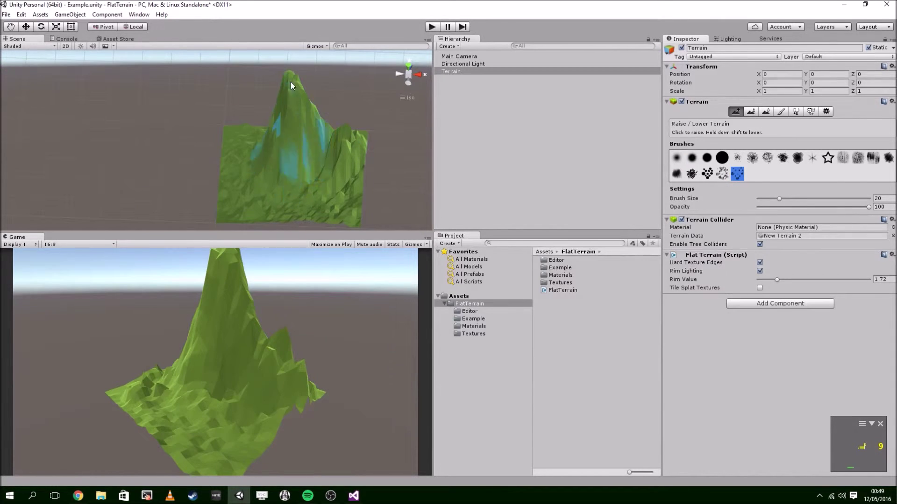
pyautogui.click(767, 200)
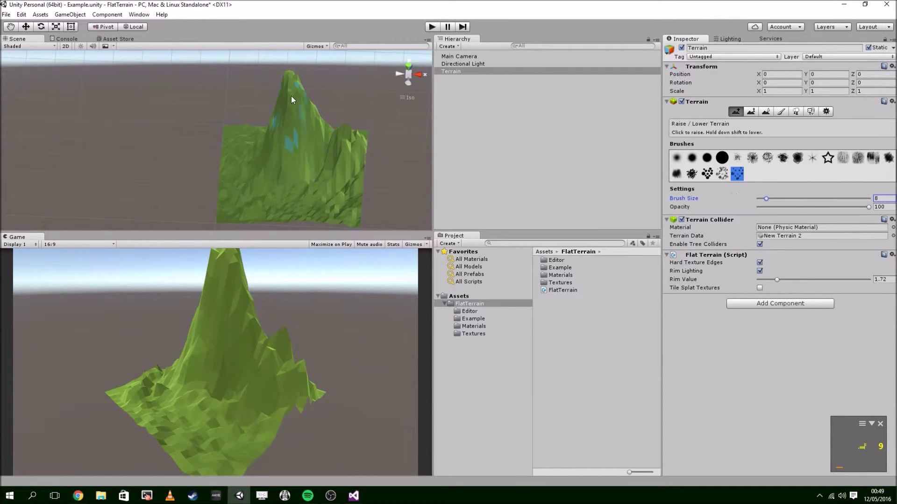
pyautogui.moveTo(290, 96)
pyautogui.mouseDown()
pyautogui.moveTo(289, 83)
pyautogui.moveTo(320, 128)
pyautogui.mouseUp()
pyautogui.click(312, 110)
pyautogui.click(319, 127)
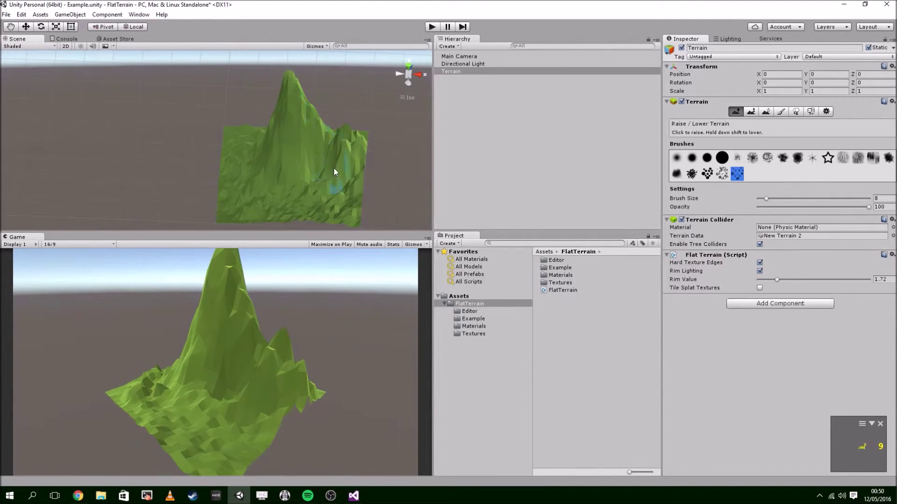
pyautogui.moveTo(295, 119); pyautogui.dragTo(407, 90, button='right')
pyautogui.moveTo(407, 90)
pyautogui.keyDown('alt'); pyautogui.mouseDown()
pyautogui.moveTo(301, 136)
pyautogui.moveTo(246, 133)
pyautogui.moveTo(260, 160)
pyautogui.moveTo(119, 142)
pyautogui.moveTo(79, 126)
pyautogui.moveTo(88, 134)
pyautogui.moveTo(94, 123)
pyautogui.mouseUp(); pyautogui.keyUp('alt')
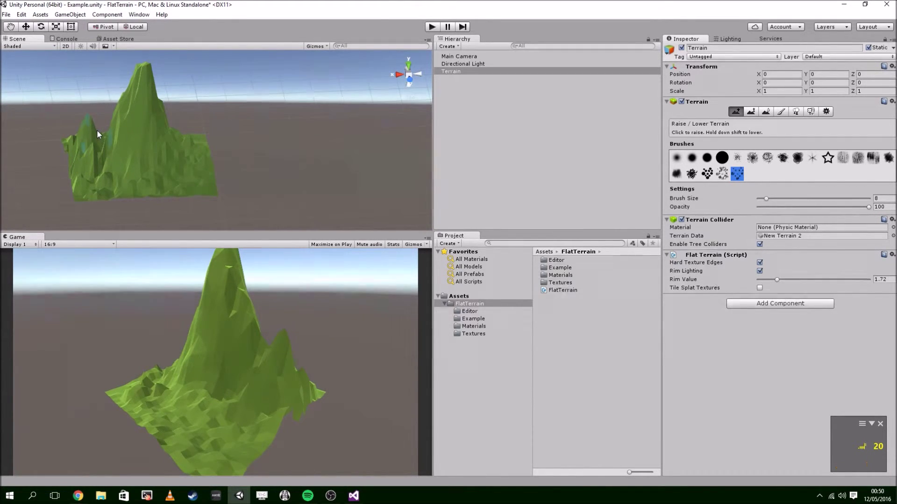
pyautogui.keyDown('alt'); pyautogui.moveTo(96, 132); pyautogui.dragTo(224, 150); pyautogui.keyUp('alt')
pyautogui.moveTo(224, 150); pyautogui.dragTo(115, 163, button='middle')
pyautogui.keyDown('alt'); pyautogui.moveTo(115, 163); pyautogui.dragTo(197, 168); pyautogui.keyUp('alt')
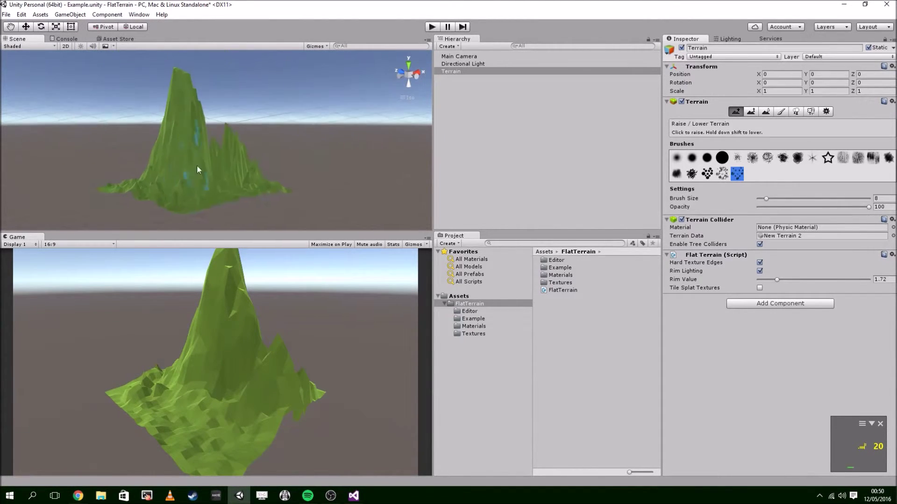
pyautogui.click(780, 112)
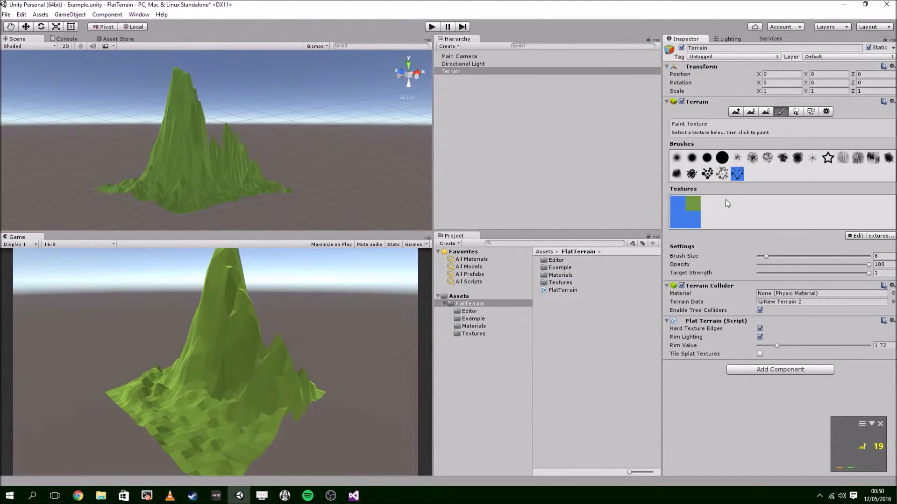
# - Add a second terrain texture using FlatGrey as the splat
pyautogui.click(871, 235)
pyautogui.click(846, 240)
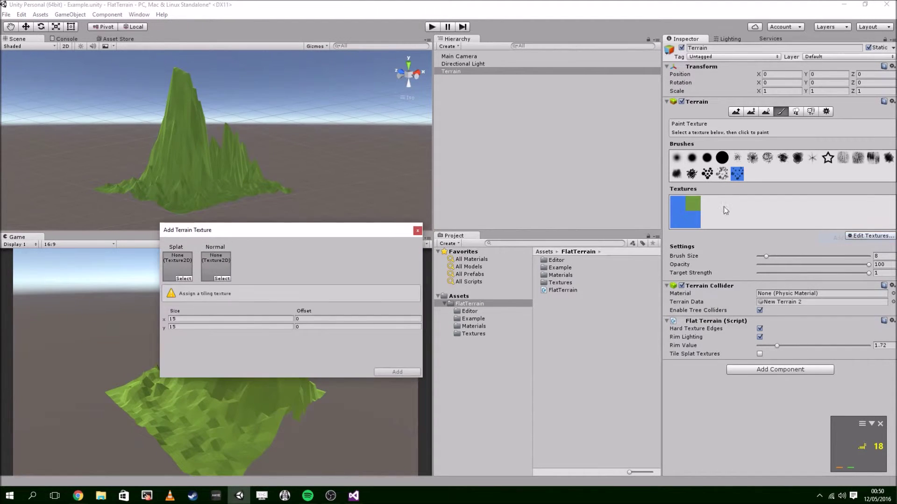
pyautogui.click(184, 278)
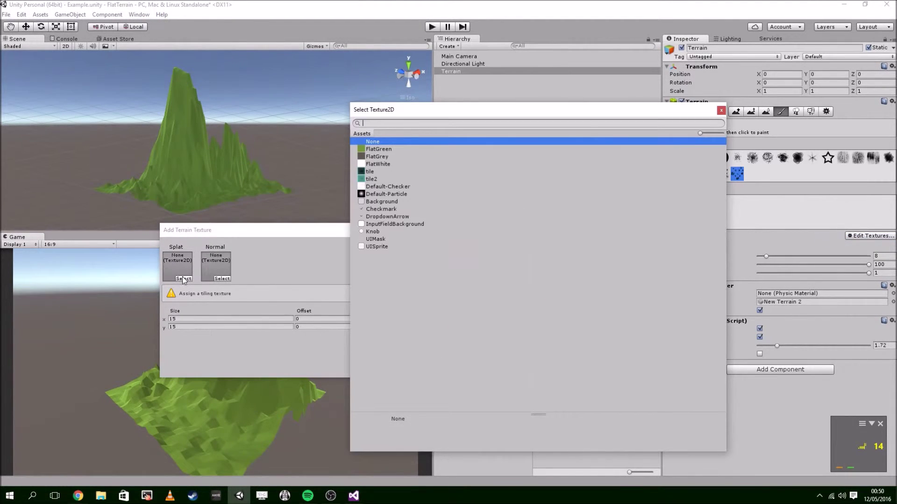
pyautogui.doubleClick(382, 157)
pyautogui.click(397, 372)
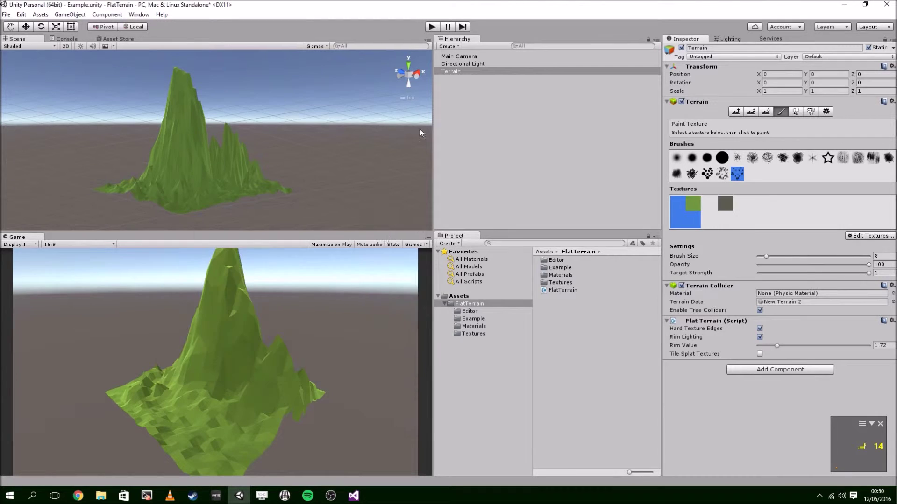
# - Select the grey texture and the large round brush, with brush size 31
pyautogui.scroll(3, 197, 165)
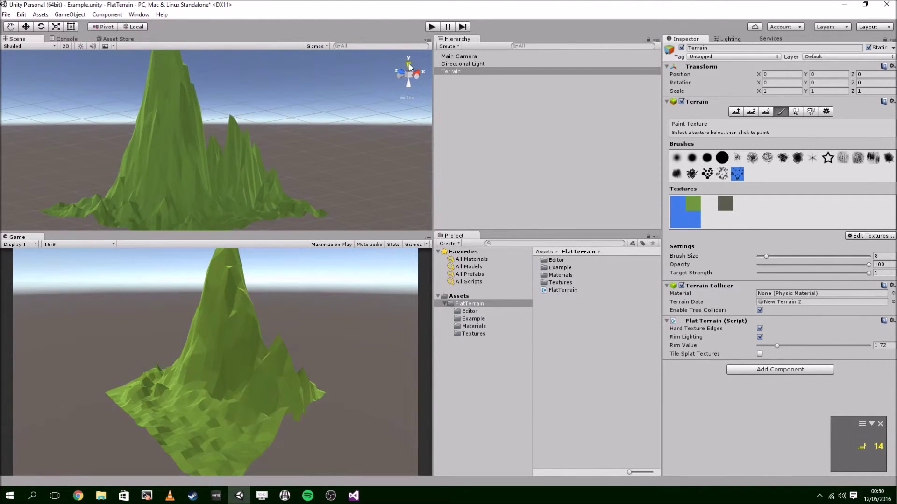
pyautogui.click(408, 65)
pyautogui.click(408, 65)
pyautogui.moveTo(215, 130); pyautogui.dragTo(288, 155, button='middle')
pyautogui.scroll(-2, 296, 125)
pyautogui.click(730, 209)
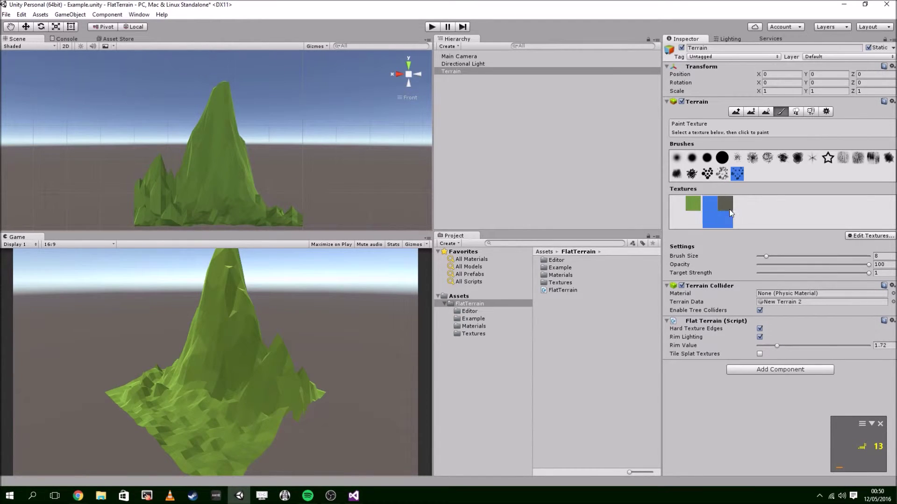
pyautogui.click(724, 160)
pyautogui.click(791, 256)
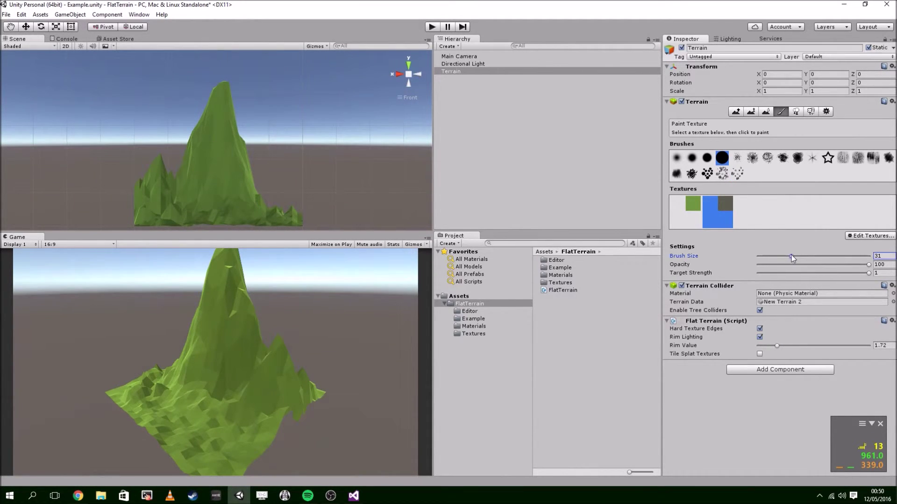
# - Paint grey over the peak's front and left faces, covering the green patches
pyautogui.moveTo(230, 146)
pyautogui.mouseDown()
pyautogui.moveTo(222, 95)
pyautogui.moveTo(215, 148)
pyautogui.mouseUp()
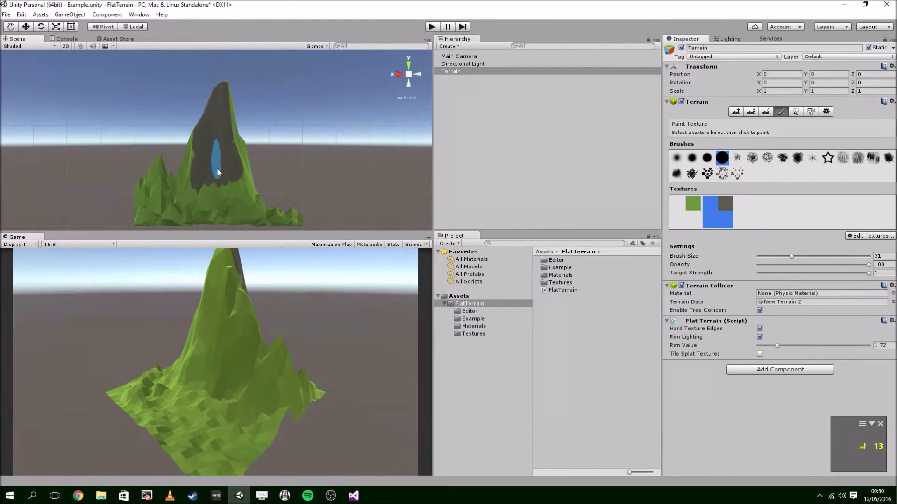
pyautogui.moveTo(244, 159)
pyautogui.mouseDown()
pyautogui.moveTo(231, 186)
pyautogui.moveTo(176, 173)
pyautogui.moveTo(180, 165)
pyautogui.moveTo(256, 192)
pyautogui.mouseUp()
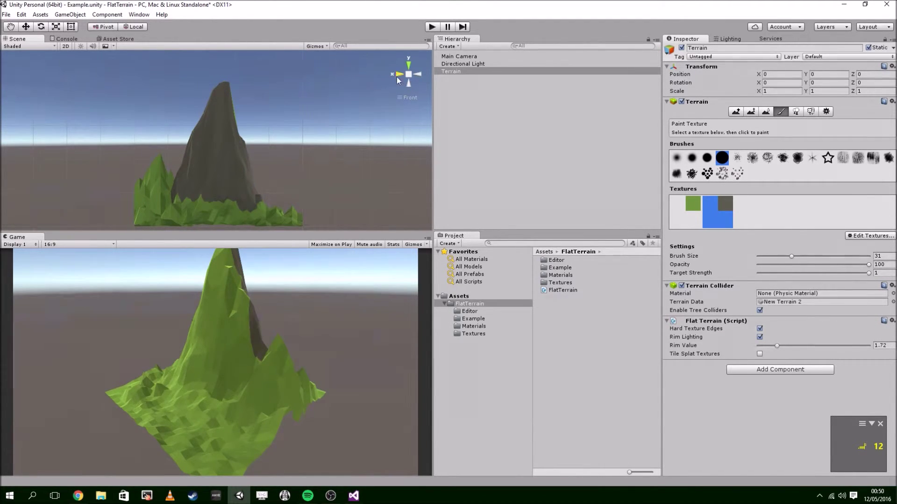
pyautogui.click(418, 76)
pyautogui.moveTo(102, 131)
pyautogui.mouseDown()
pyautogui.moveTo(104, 142)
pyautogui.moveTo(99, 92)
pyautogui.moveTo(120, 149)
pyautogui.moveTo(86, 89)
pyautogui.mouseUp()
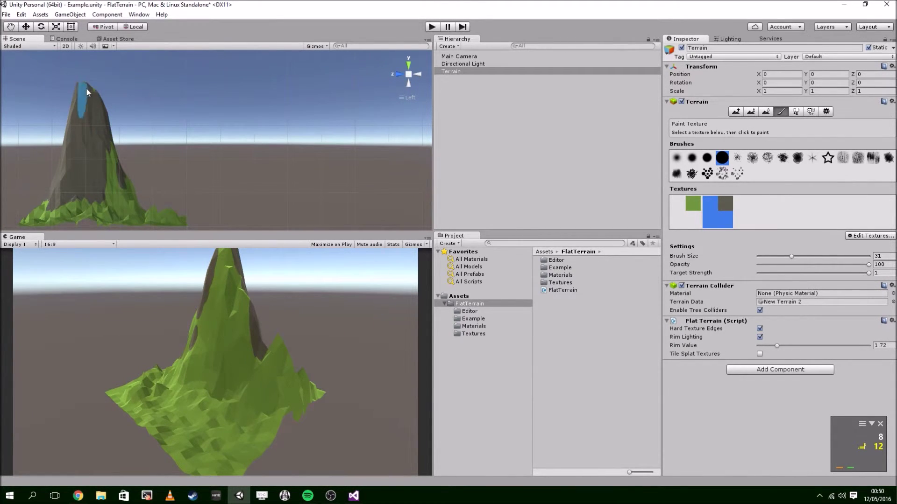
pyautogui.moveTo(121, 181)
pyautogui.mouseDown()
pyautogui.moveTo(129, 191)
pyautogui.moveTo(126, 173)
pyautogui.mouseUp()
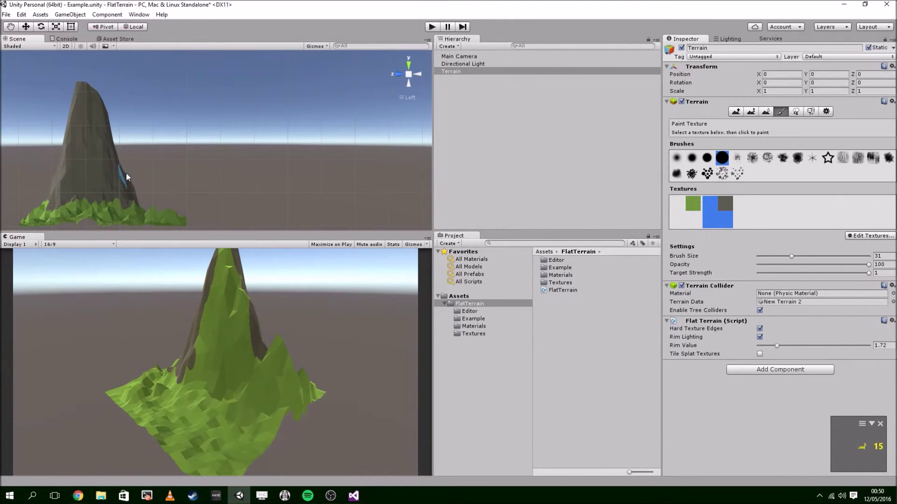
# - Paint grey onto the back and right sides of the peak, leaving the base green
pyautogui.click(418, 75)
pyautogui.moveTo(201, 153)
pyautogui.mouseDown()
pyautogui.moveTo(220, 136)
pyautogui.moveTo(204, 196)
pyautogui.moveTo(217, 185)
pyautogui.moveTo(279, 190)
pyautogui.moveTo(275, 166)
pyautogui.moveTo(272, 187)
pyautogui.moveTo(281, 190)
pyautogui.moveTo(220, 142)
pyautogui.moveTo(227, 110)
pyautogui.moveTo(230, 132)
pyautogui.moveTo(223, 100)
pyautogui.mouseUp()
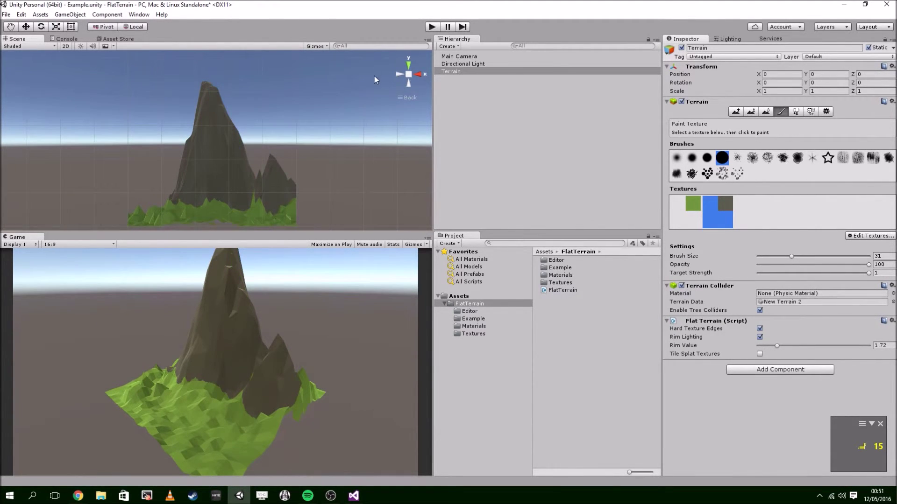
pyautogui.click(417, 74)
pyautogui.moveTo(355, 172)
pyautogui.mouseDown()
pyautogui.moveTo(343, 193)
pyautogui.moveTo(380, 184)
pyautogui.mouseUp()
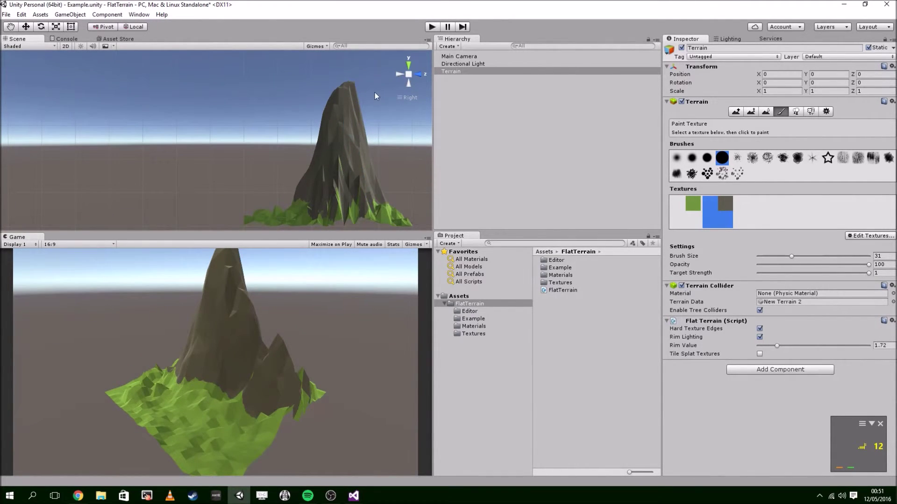
pyautogui.moveTo(412, 164); pyautogui.dragTo(289, 184, button='right')
pyautogui.moveTo(288, 184); pyautogui.dragTo(284, 136, button='middle')
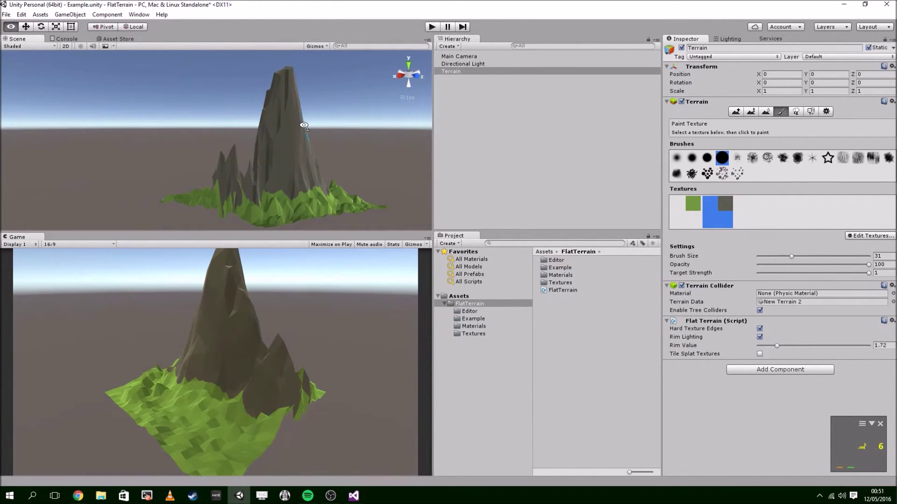
pyautogui.moveTo(253, 184)
pyautogui.keyDown('alt'); pyautogui.mouseDown()
pyautogui.moveTo(234, 160)
pyautogui.moveTo(237, 120)
pyautogui.moveTo(300, 159)
pyautogui.moveTo(118, 136)
pyautogui.moveTo(234, 152)
pyautogui.mouseUp(); pyautogui.keyUp('alt')
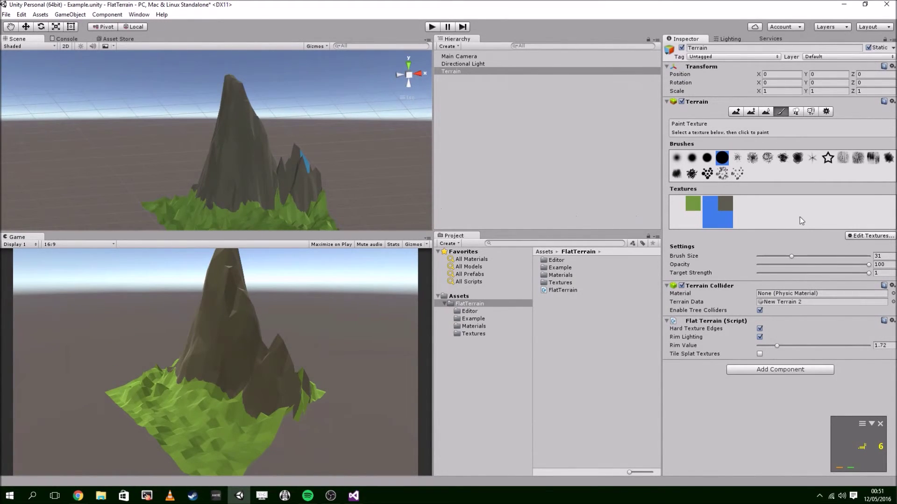
# - Add a third terrain texture using FlatWhite as the splat
pyautogui.click(852, 236)
pyautogui.click(859, 242)
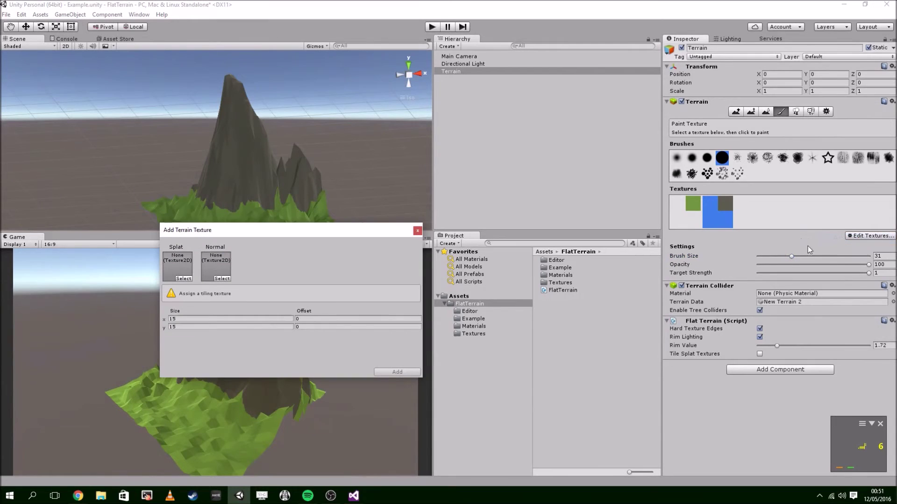
pyautogui.click(183, 278)
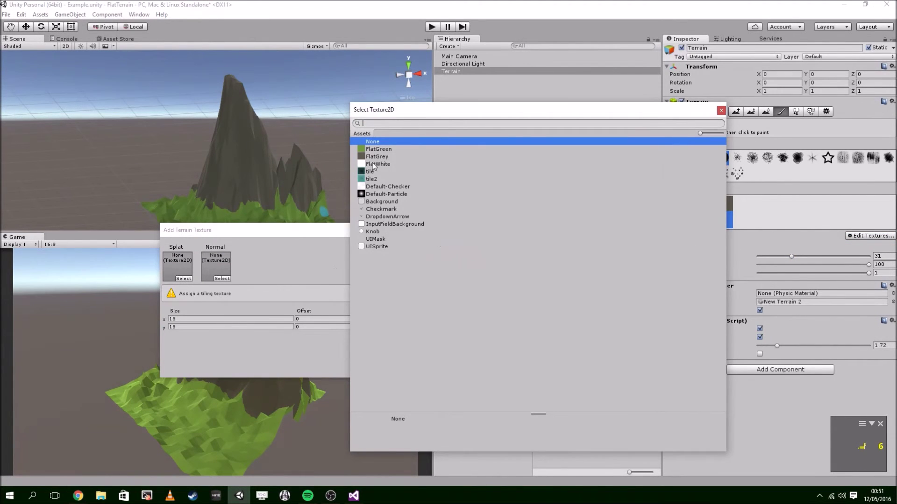
pyautogui.doubleClick(371, 164)
pyautogui.click(396, 371)
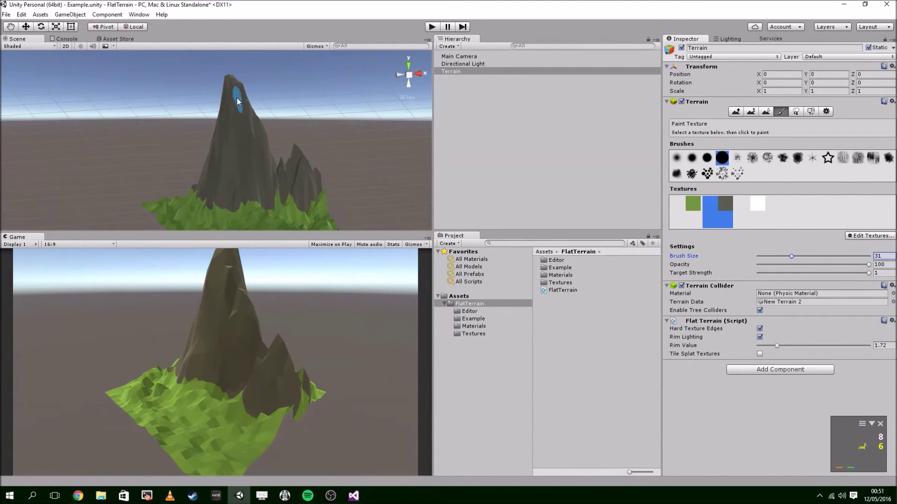
# - Paint white snow across the mountain's summit with the white texture
pyautogui.click(230, 80)
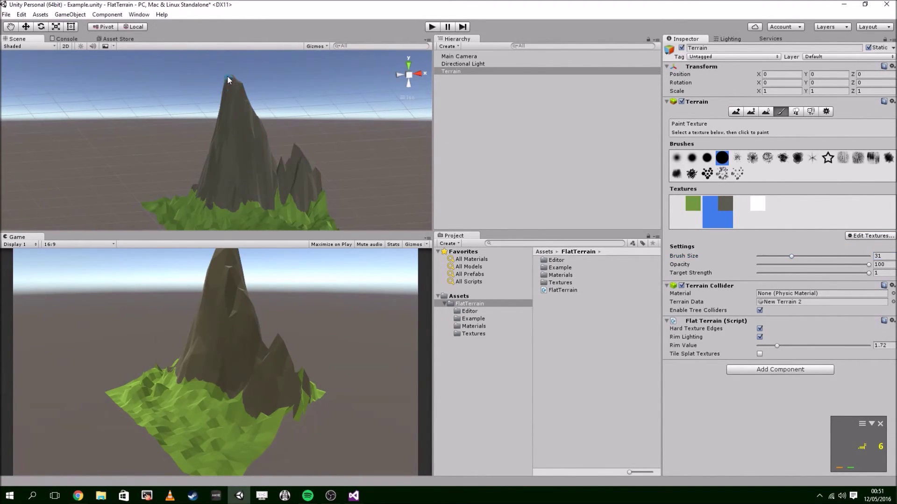
pyautogui.click(765, 222)
pyautogui.moveTo(242, 74)
pyautogui.mouseDown()
pyautogui.moveTo(229, 84)
pyautogui.moveTo(239, 89)
pyautogui.moveTo(228, 90)
pyautogui.moveTo(268, 116)
pyautogui.moveTo(194, 128)
pyautogui.moveTo(296, 144)
pyautogui.mouseUp()
pyautogui.moveTo(202, 117)
pyautogui.mouseDown()
pyautogui.moveTo(204, 127)
pyautogui.moveTo(89, 122)
pyautogui.moveTo(231, 132)
pyautogui.mouseUp()
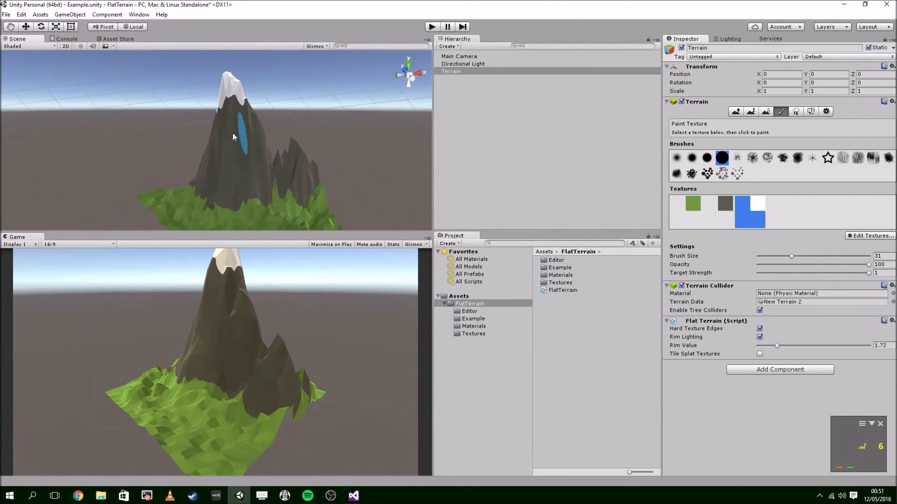
# - Compare Flat Terrain with rim lighting off and on, then lower Rim Value from 1.72 to 1.13
pyautogui.click(759, 329)
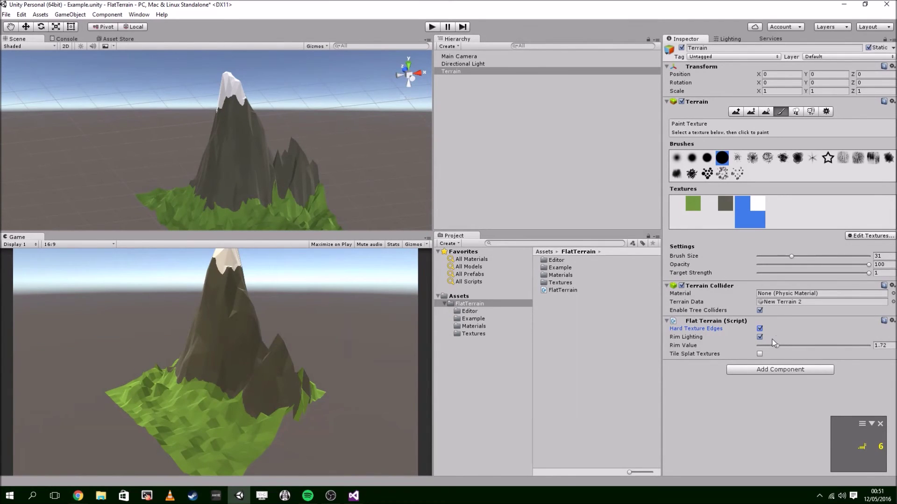
pyautogui.click(759, 338)
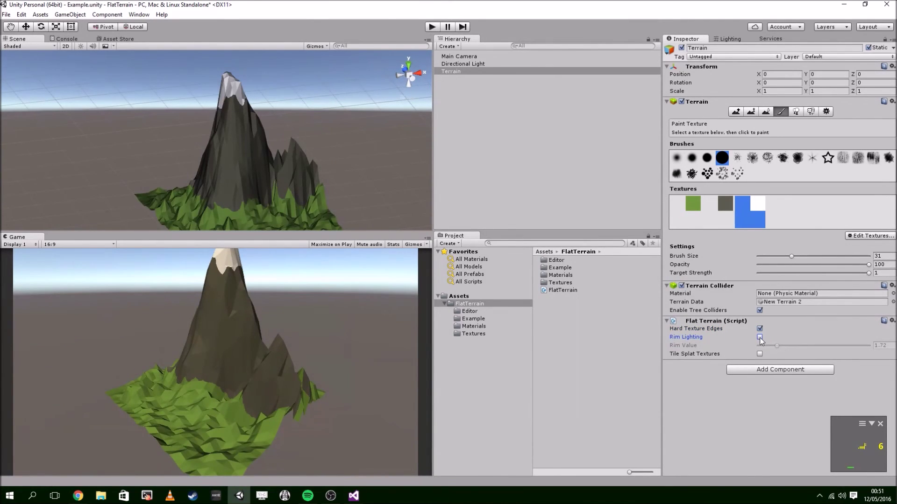
pyautogui.click(759, 337)
pyautogui.moveTo(776, 348)
pyautogui.mouseDown()
pyautogui.moveTo(854, 345)
pyautogui.moveTo(761, 346)
pyautogui.moveTo(770, 333)
pyautogui.mouseUp()
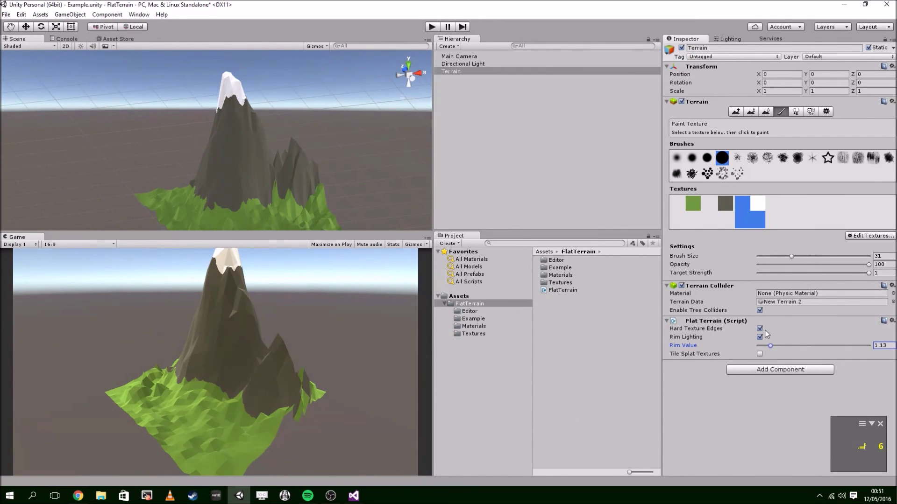